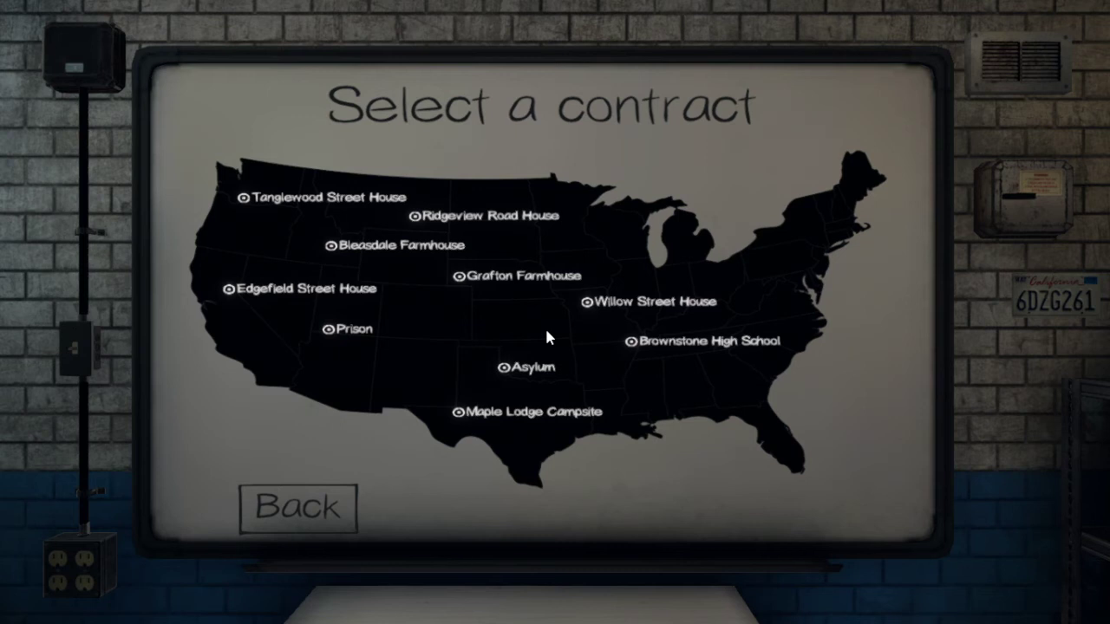
- Open the Asylum contract details and switch its difficulty from Amateur to Professional
{"action": "left_click", "coordinate": [531, 367]}
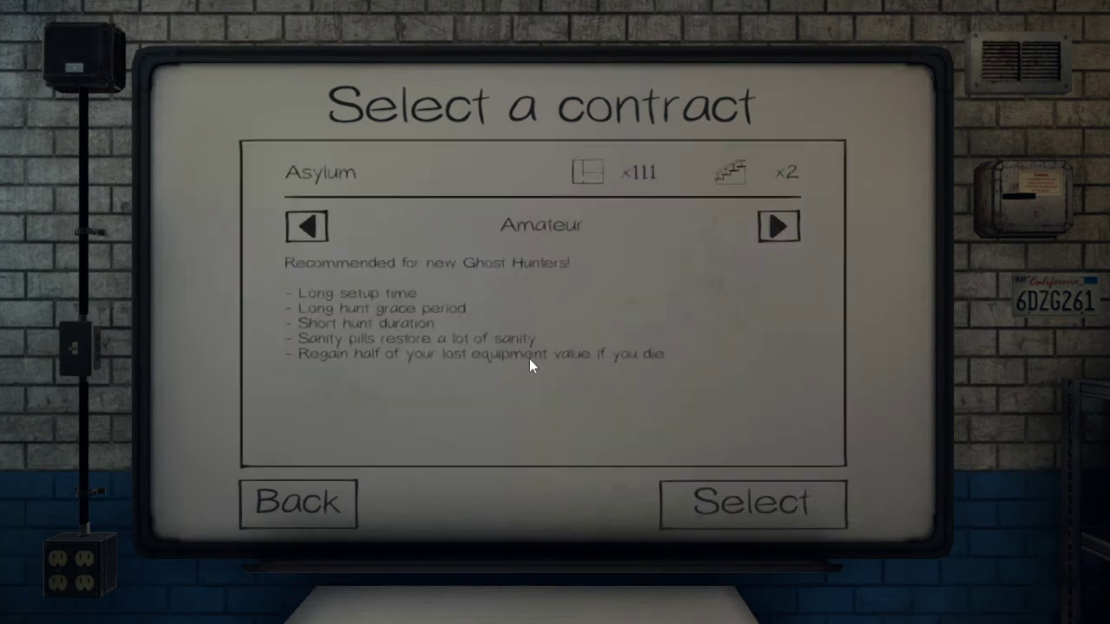
{"action": "left_click", "coordinate": [319, 223]}
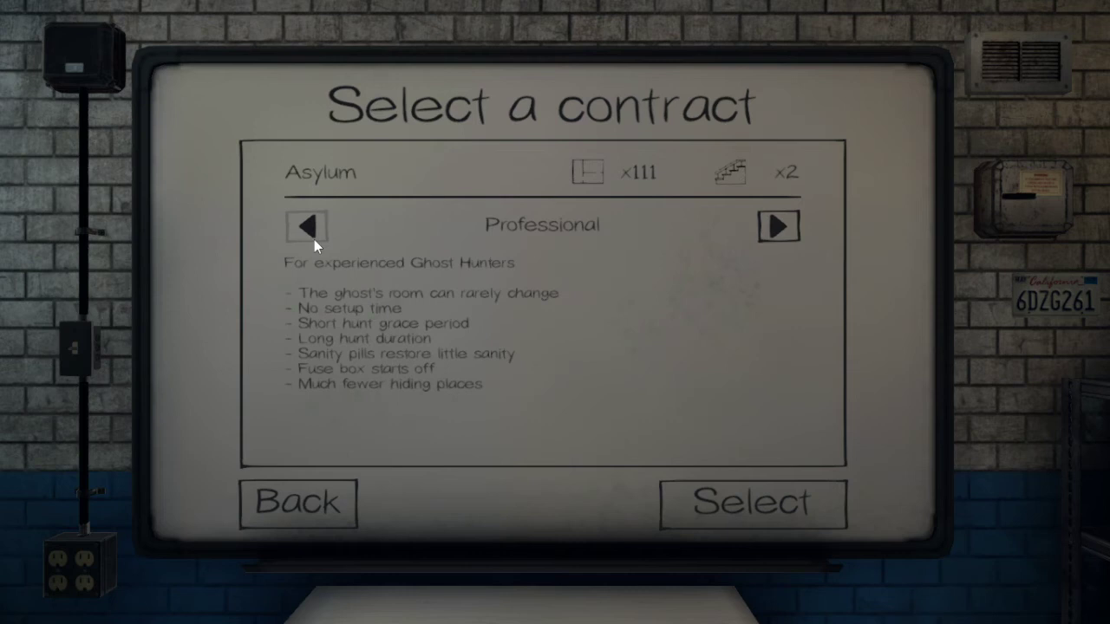
- Confirm the Professional Asylum contract and add an EMF Reader, Ghost Writing Book and UV Light
{"action": "left_click", "coordinate": [693, 501]}
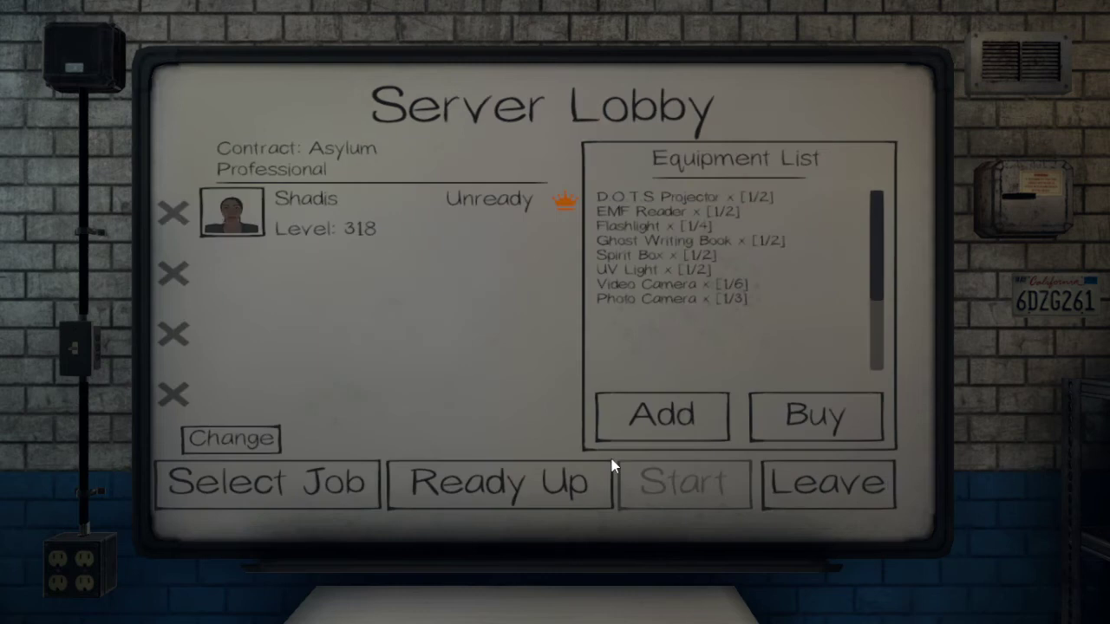
{"action": "left_click", "coordinate": [648, 420]}
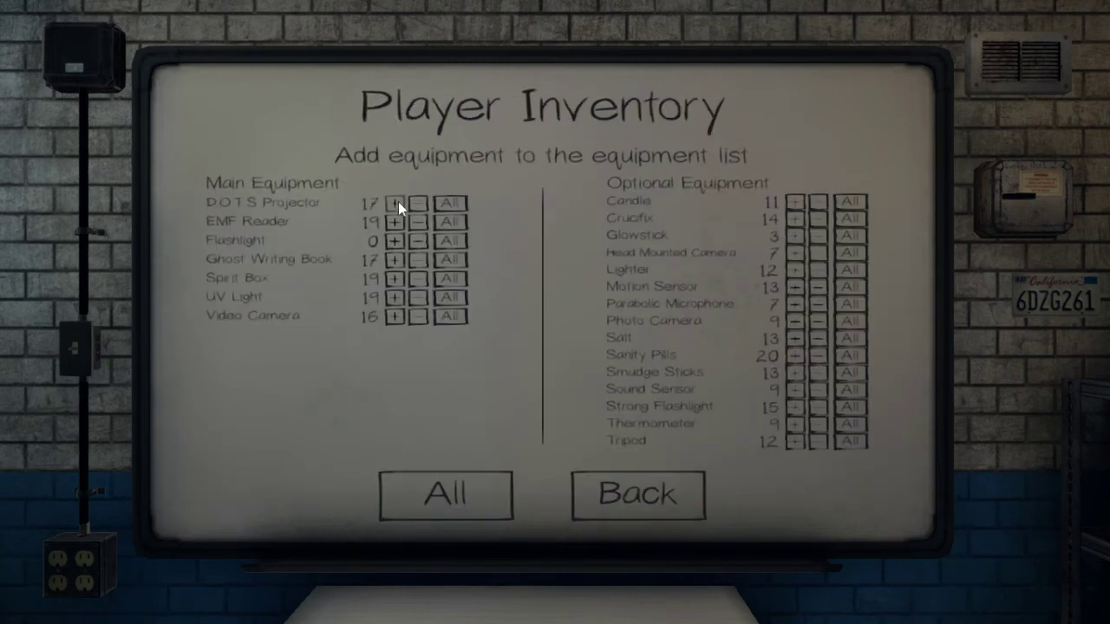
{"action": "left_click", "coordinate": [403, 223]}
{"action": "left_click", "coordinate": [395, 260]}
{"action": "left_click", "coordinate": [395, 300]}
- Add Candles, two Motion Sensors, a Photo Camera and more Salt, then return to the lobby
{"action": "left_click", "coordinate": [791, 203]}
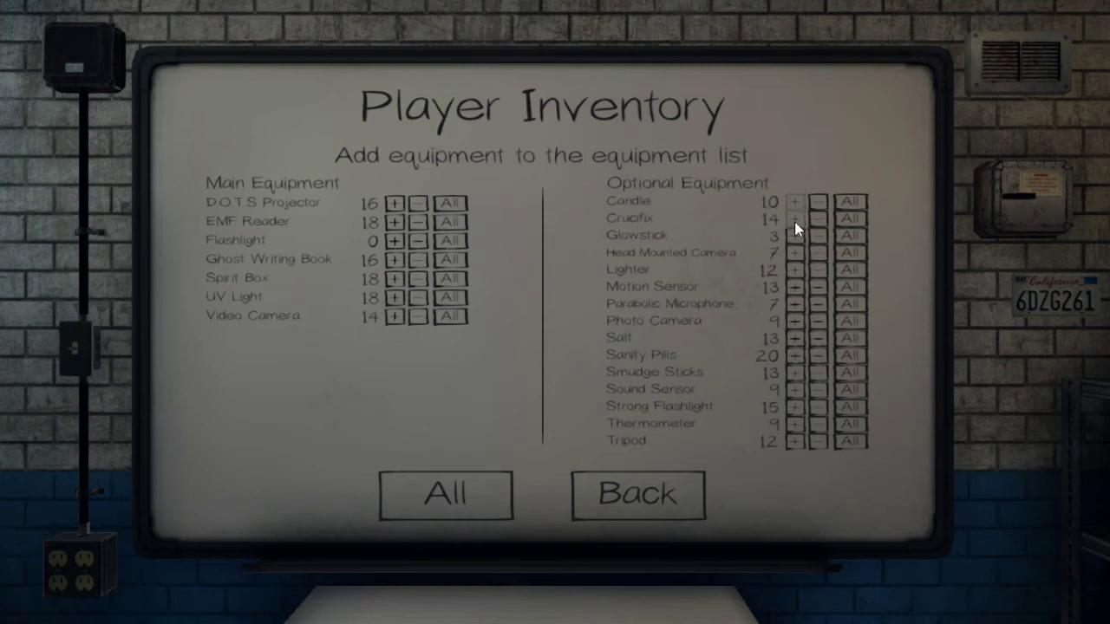
{"action": "left_click", "coordinate": [794, 206]}
{"action": "left_click", "coordinate": [794, 207]}
{"action": "left_click", "coordinate": [815, 201]}
{"action": "left_click", "coordinate": [795, 287]}
{"action": "left_click", "coordinate": [795, 288]}
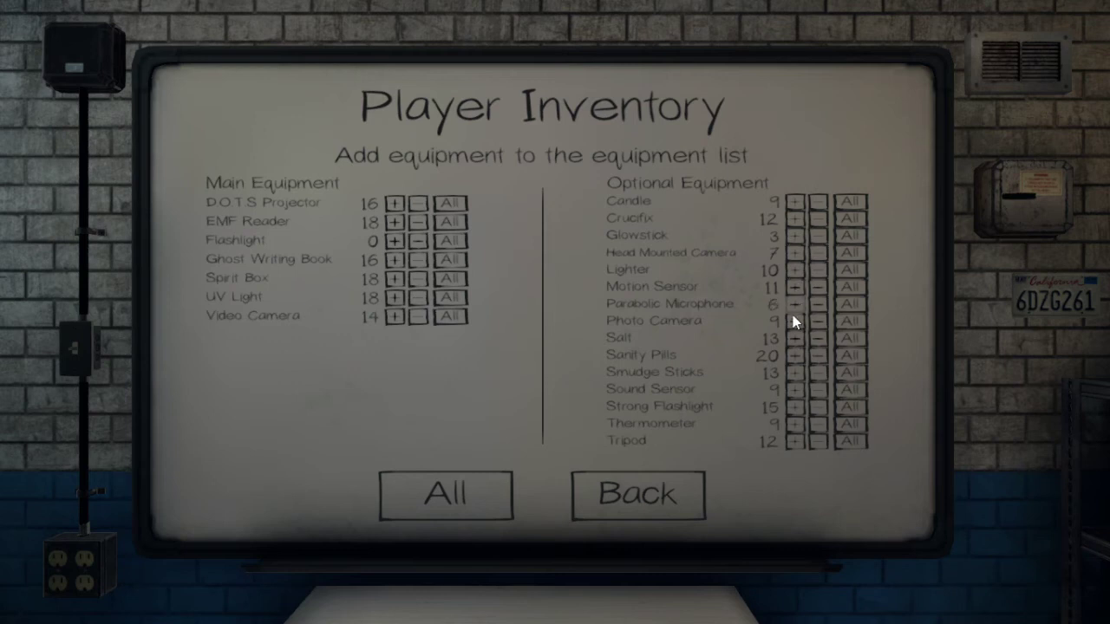
{"action": "left_click", "coordinate": [793, 323]}
{"action": "left_click", "coordinate": [794, 339]}
{"action": "left_click", "coordinate": [663, 479]}
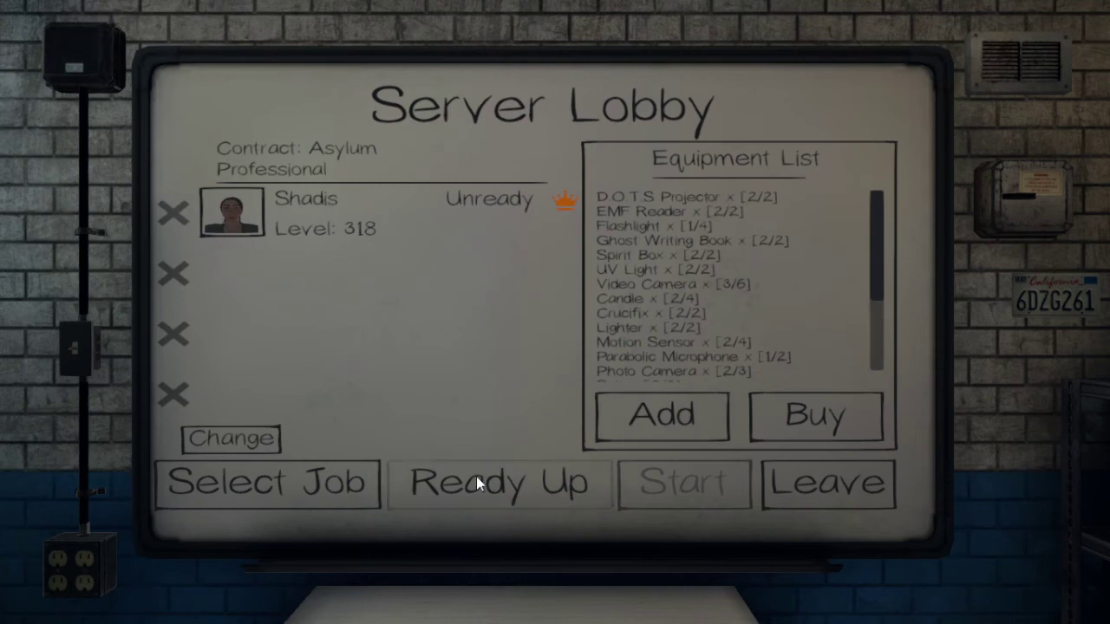
- Ready up and start the Asylum contract from the Server Lobby
{"action": "left_click", "coordinate": [485, 479]}
{"action": "left_click", "coordinate": [671, 496]}
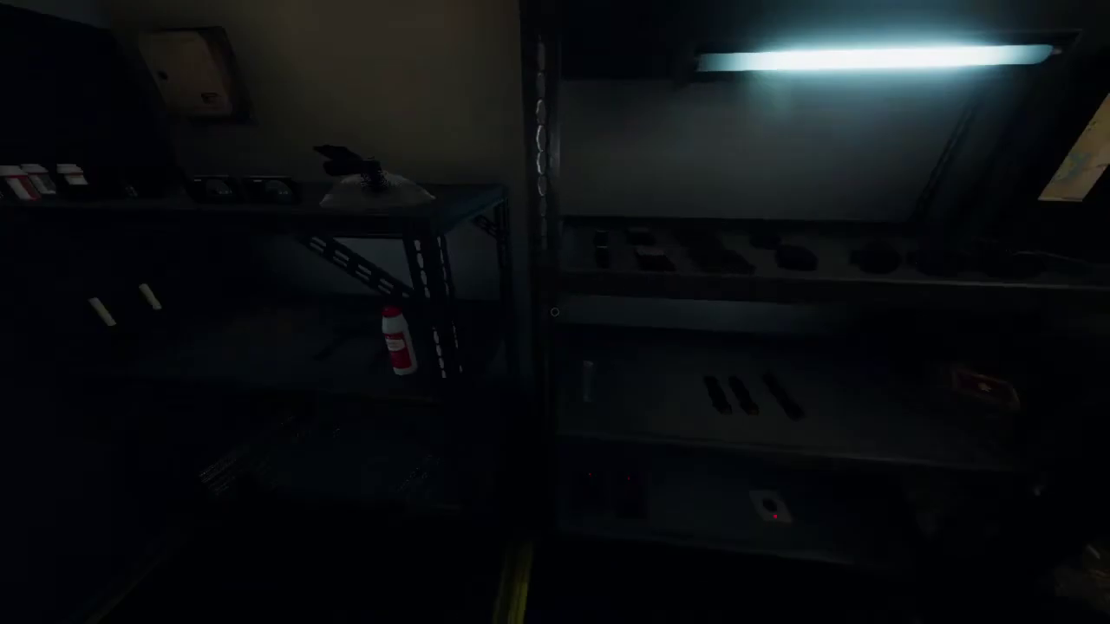
- Grab a piece of equipment from the van shelf
{"action": "key", "text": "e"}
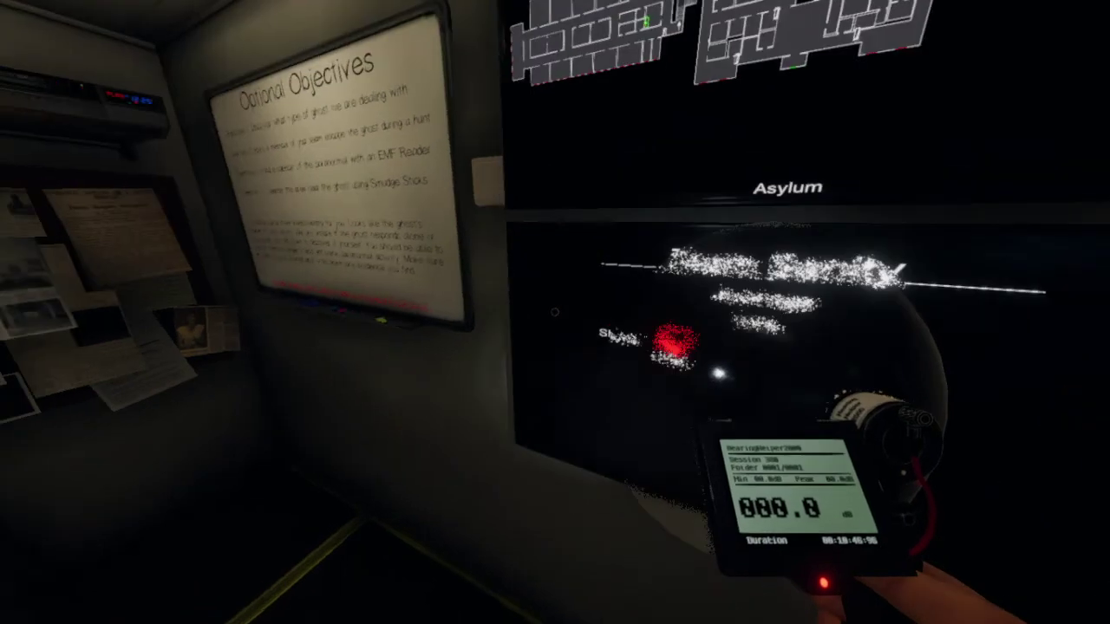
- Swap the parabolic microphone for a pill bottle at the shelf, then switch to the sound meter
{"action": "key", "text": "w"}
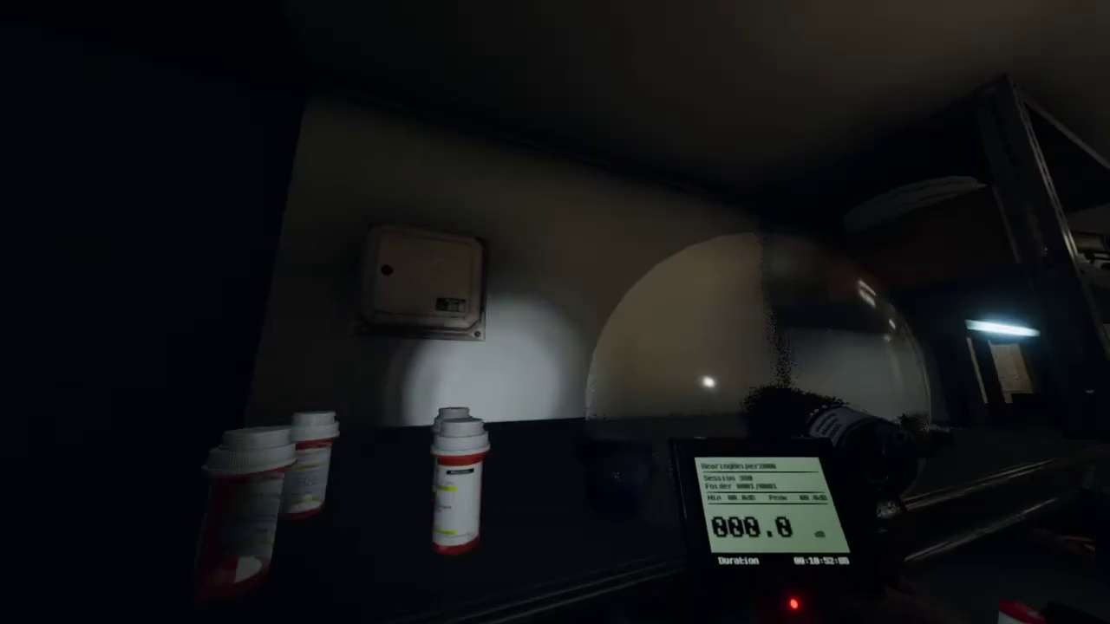
{"action": "key", "text": "g"}
{"action": "key", "text": "q"}
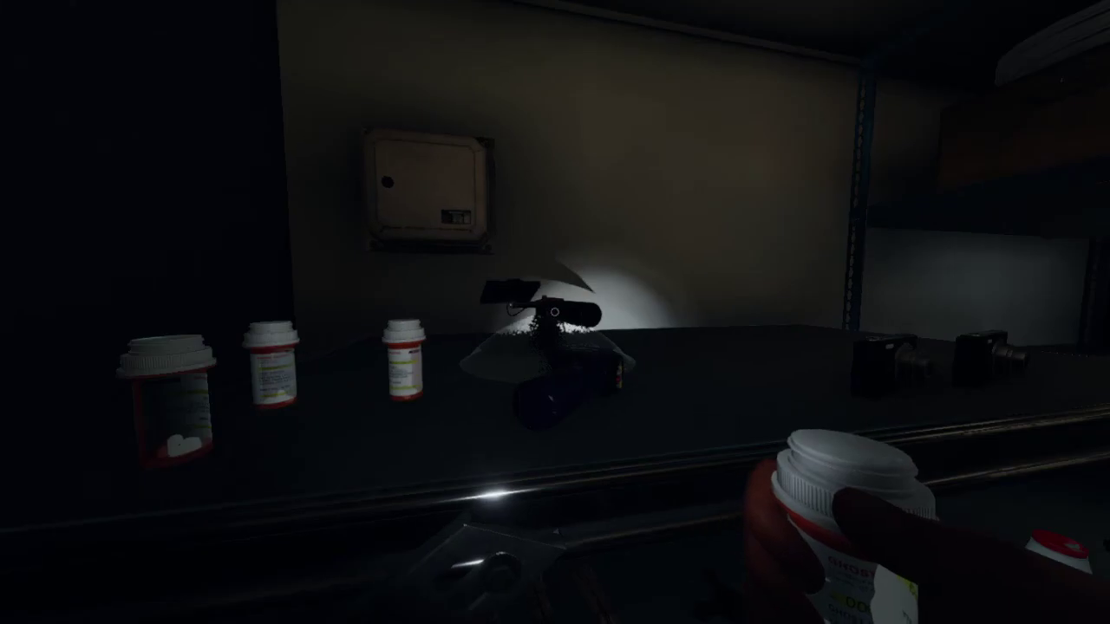
{"action": "key", "text": "q"}
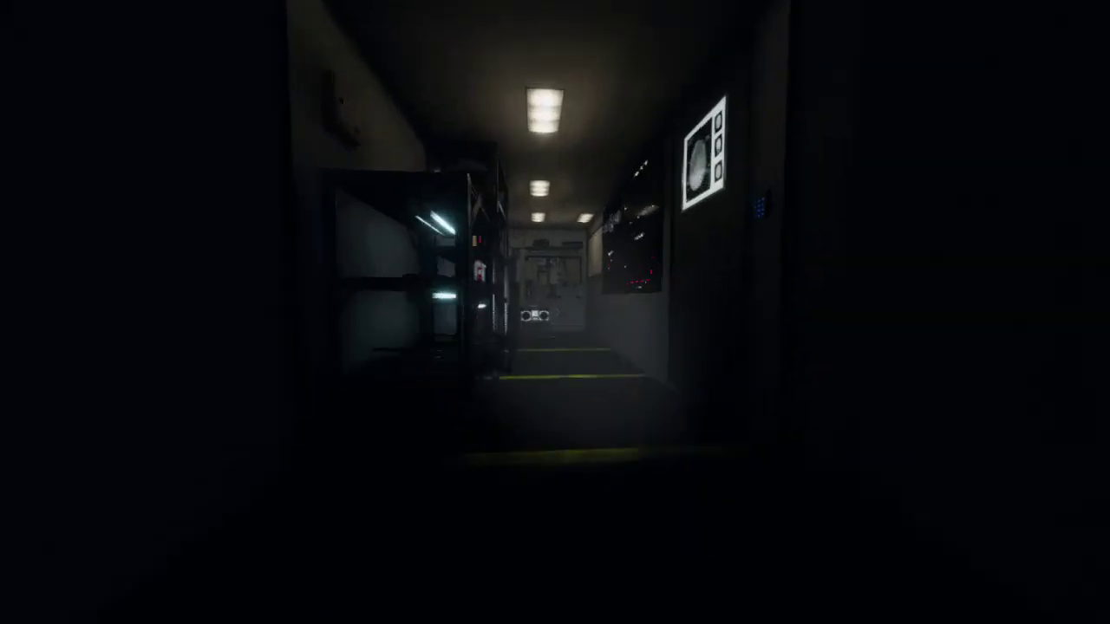
- Check the Team Sanity screen, then step back to read the whole Optional Objectives whiteboard
{"action": "key", "text": "w"}
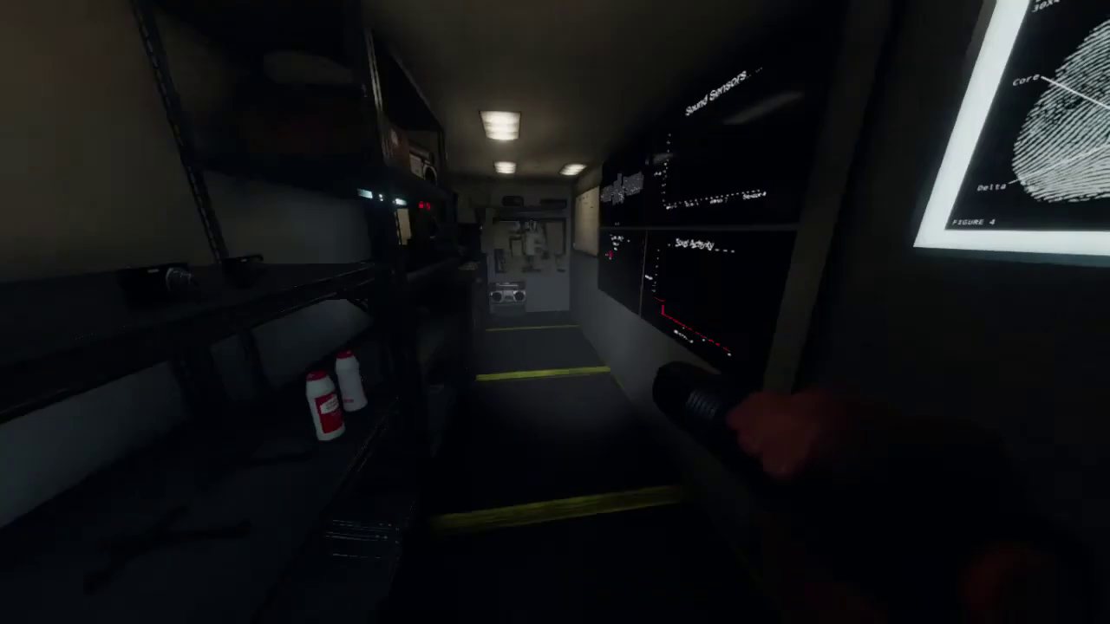
{"action": "key", "text": "w"}
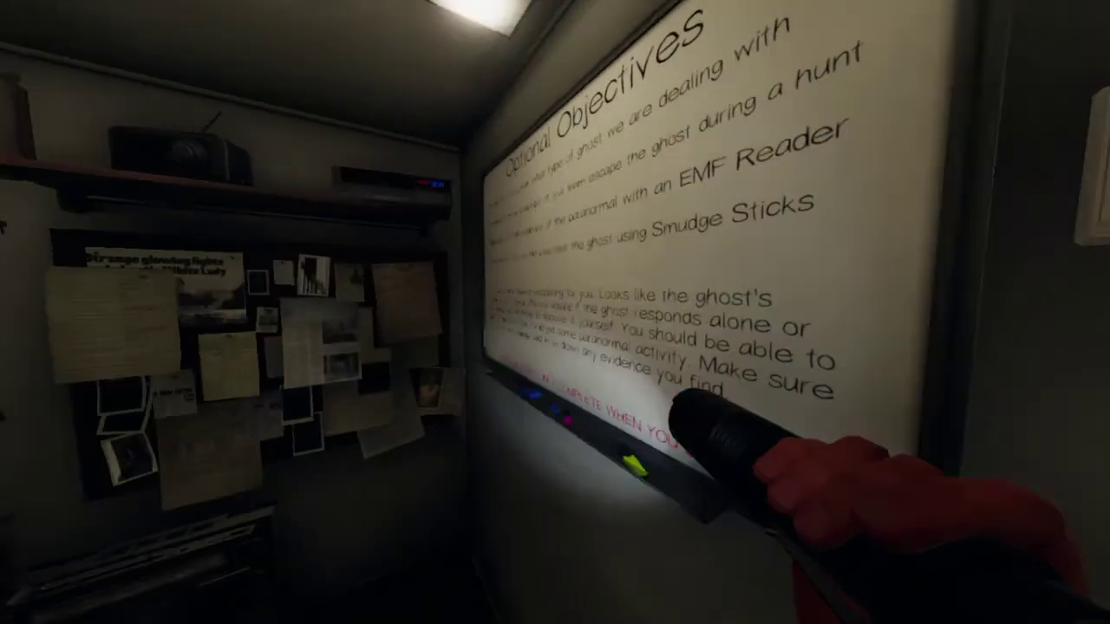
{"action": "key", "text": "s"}
{"action": "key", "text": "w"}
{"action": "key", "text": "w"}
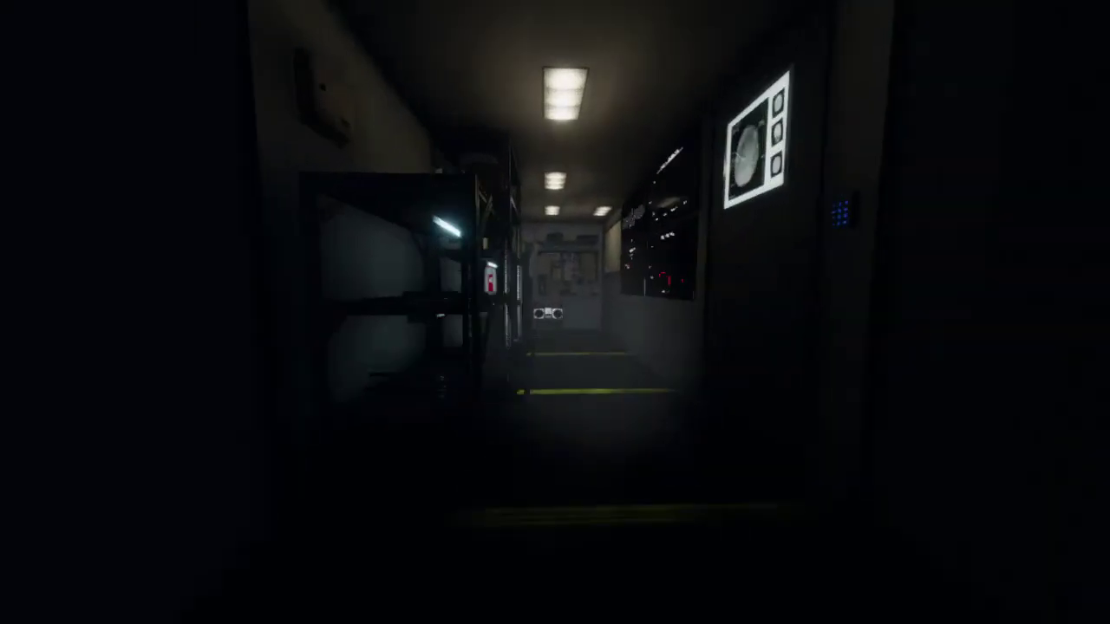
- Walk down the van corridor past the monitor wall to the equipment shelf
{"action": "key", "text": "w"}
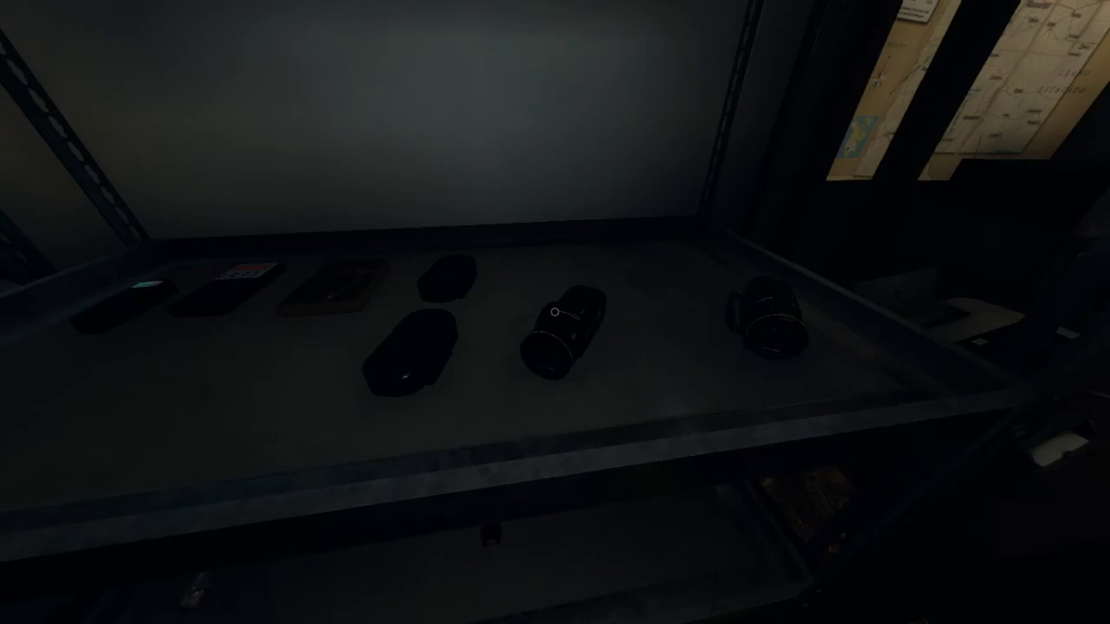
- Mark Freezing Temperatures in the journal's evidence checklist, then set the video camera on the shelf
{"action": "key", "text": "j"}
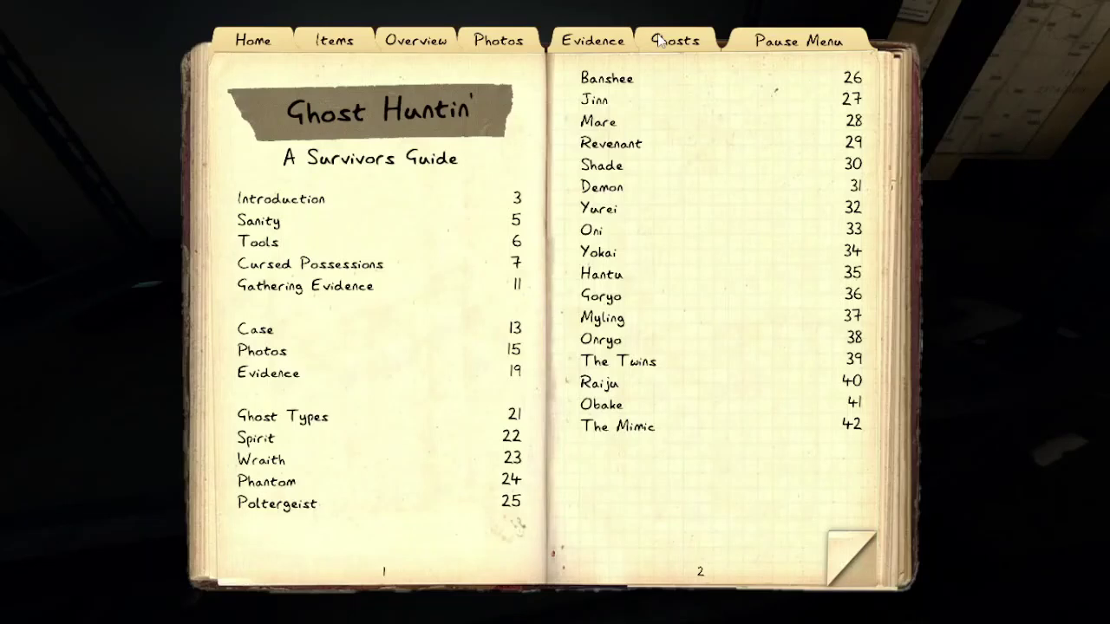
{"action": "left_click", "coordinate": [612, 47]}
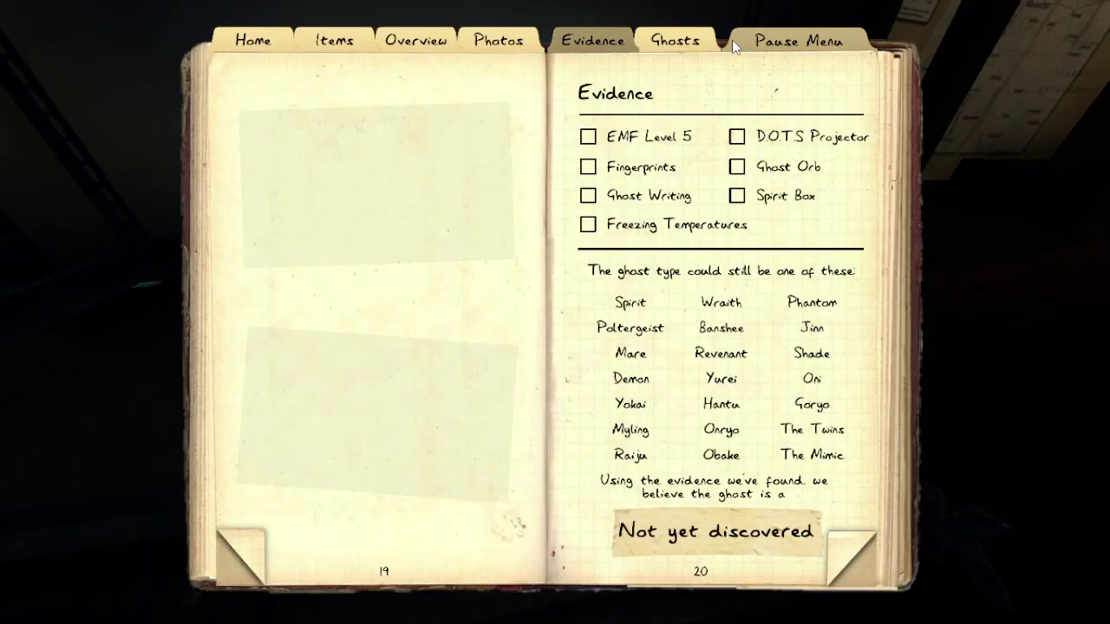
{"action": "key", "text": "j"}
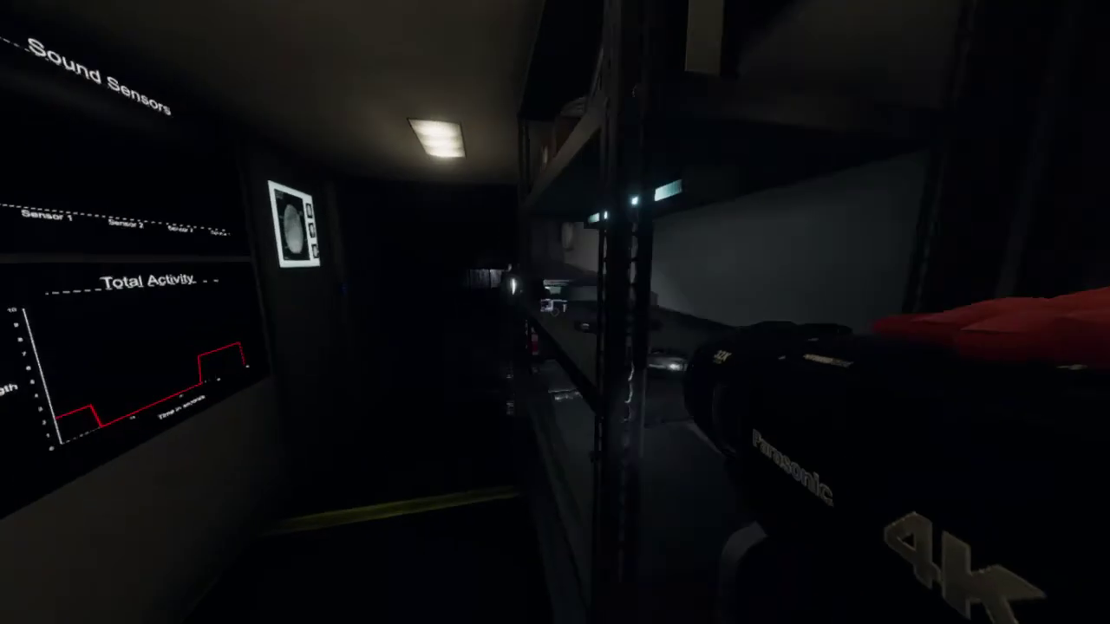
{"action": "key", "text": "f"}
- Reopen the journal and read the Jinn entry in the ghost types list
{"action": "key", "text": "j"}
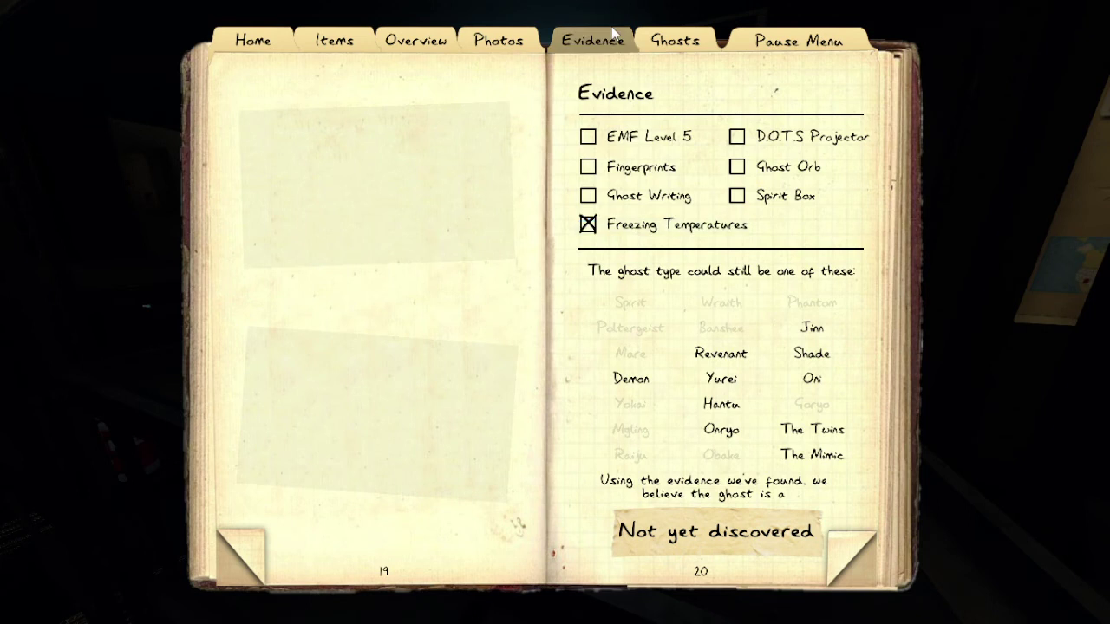
{"action": "left_click", "coordinate": [657, 50]}
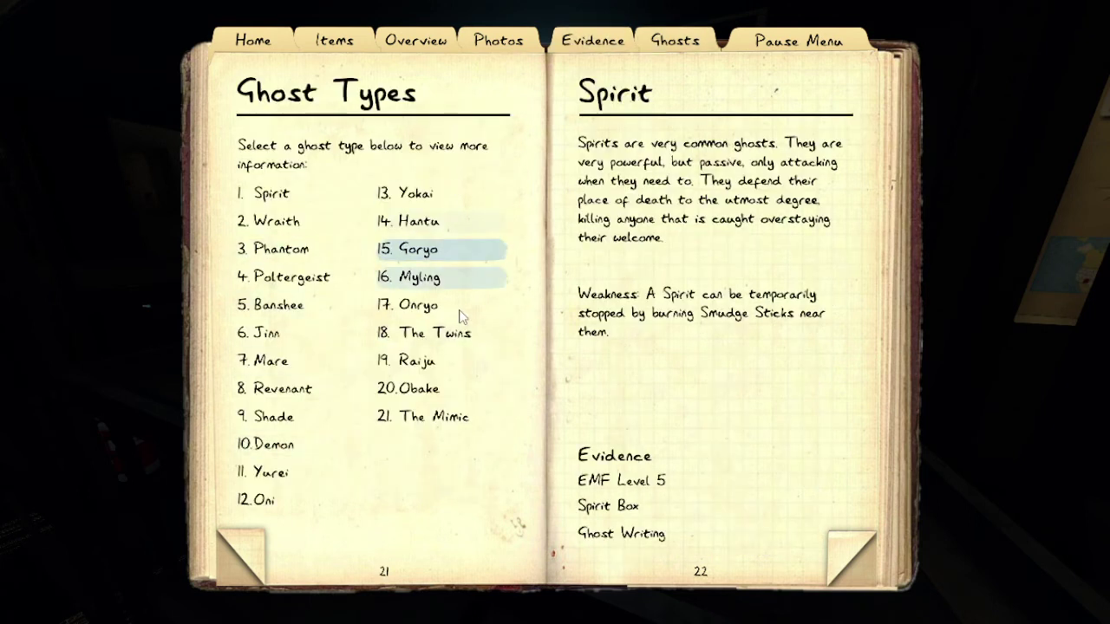
{"action": "left_click", "coordinate": [272, 335]}
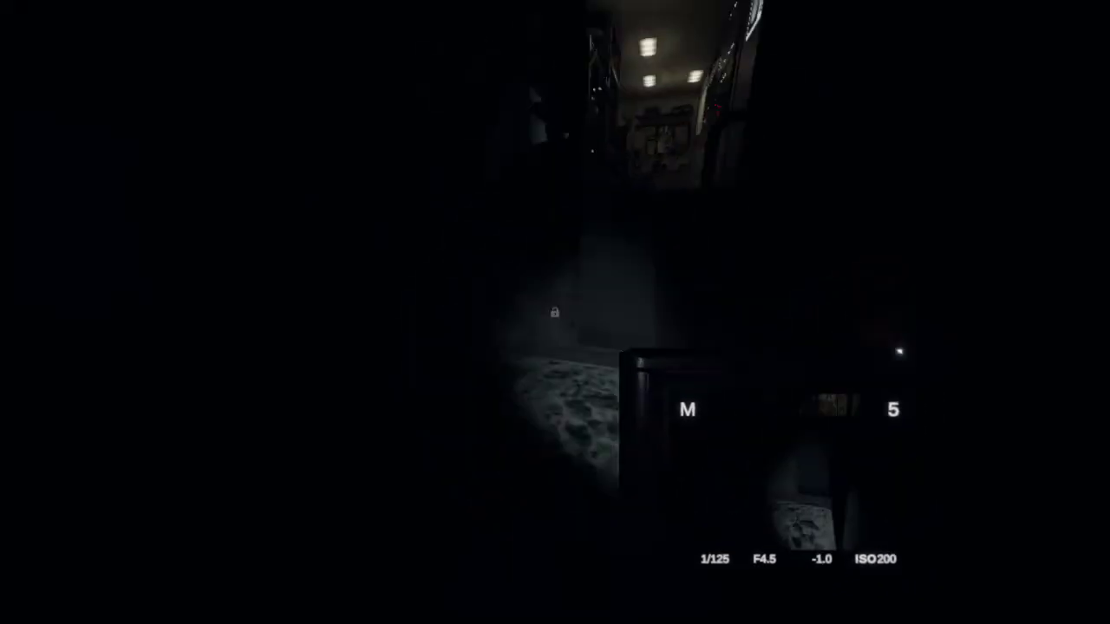
- Walk down the asylum corridor back to the truck's CCTV computer desk
{"action": "key", "text": "w"}
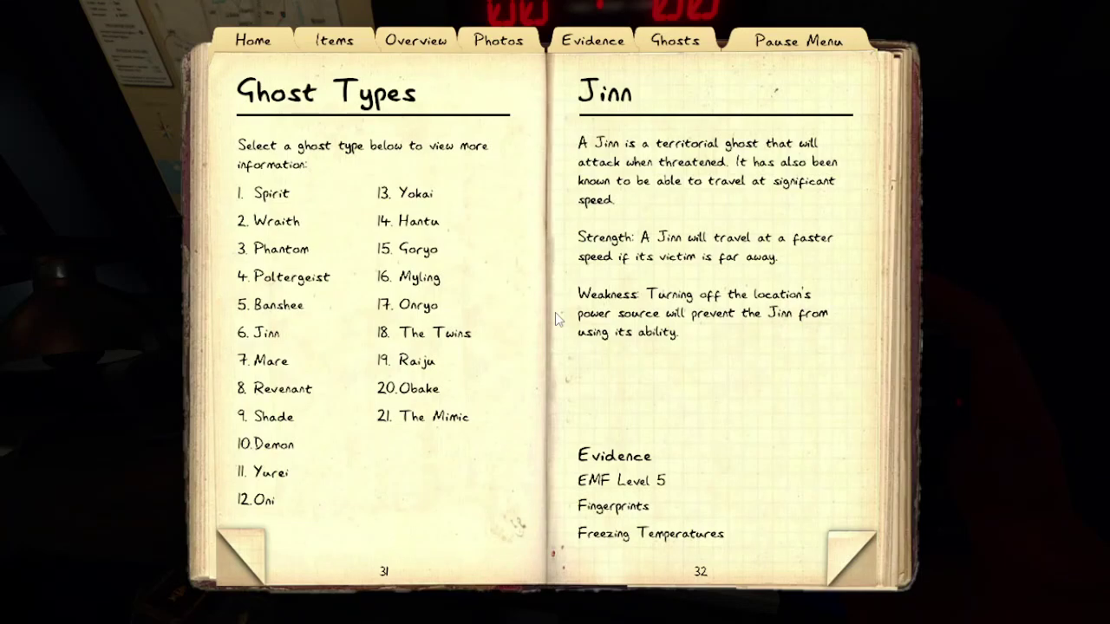
- Choose Jinn as the ghost verdict on the journal's Evidence page, then close the journal
{"action": "left_click", "coordinate": [669, 43]}
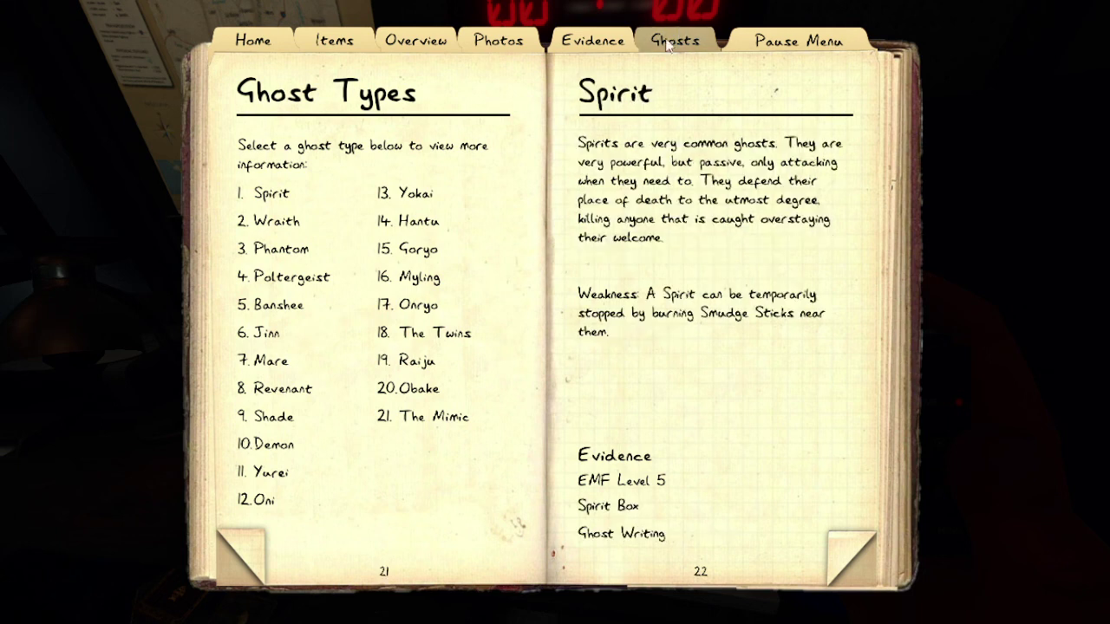
{"action": "left_click", "coordinate": [498, 40]}
{"action": "left_click", "coordinate": [592, 40]}
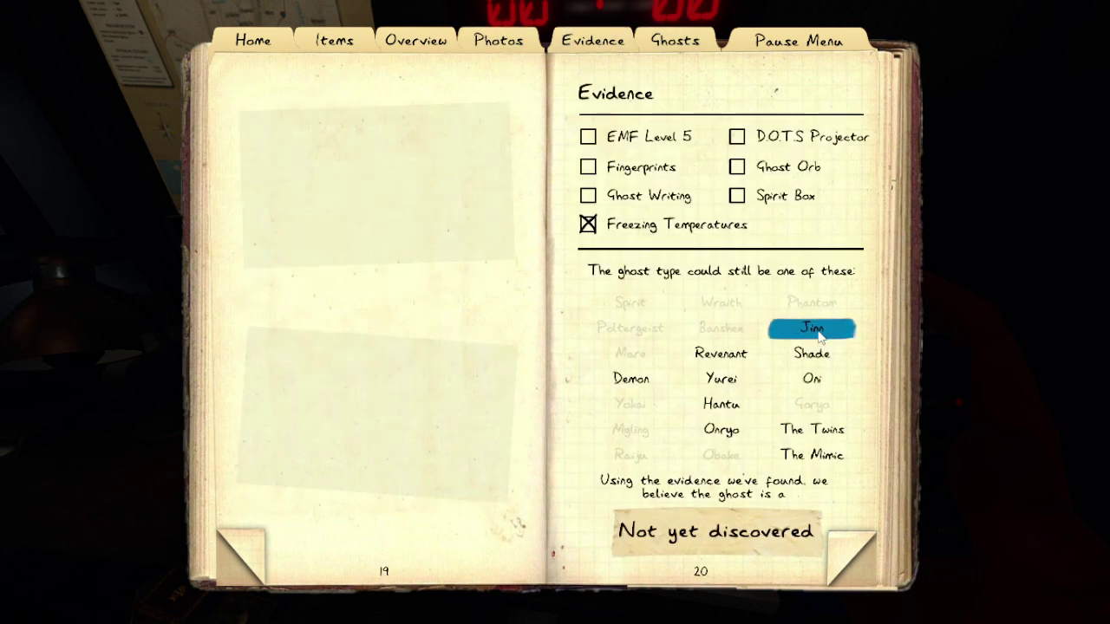
{"action": "left_click", "coordinate": [815, 330]}
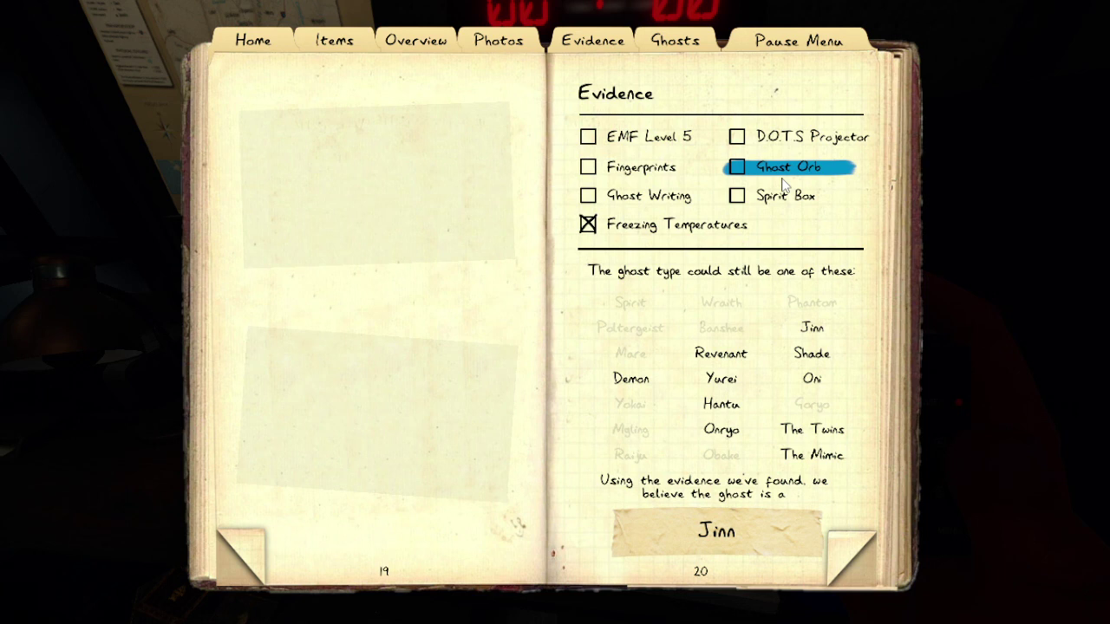
{"action": "key", "text": "j"}
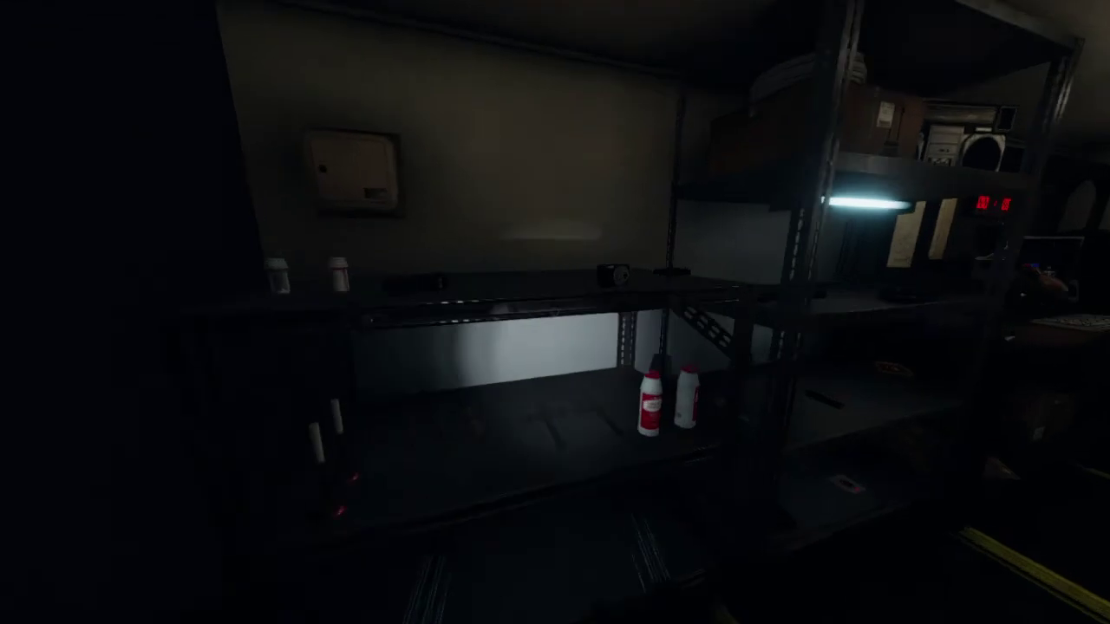
- Grab the camera from the van shelf with the E key
{"action": "key", "text": "e"}
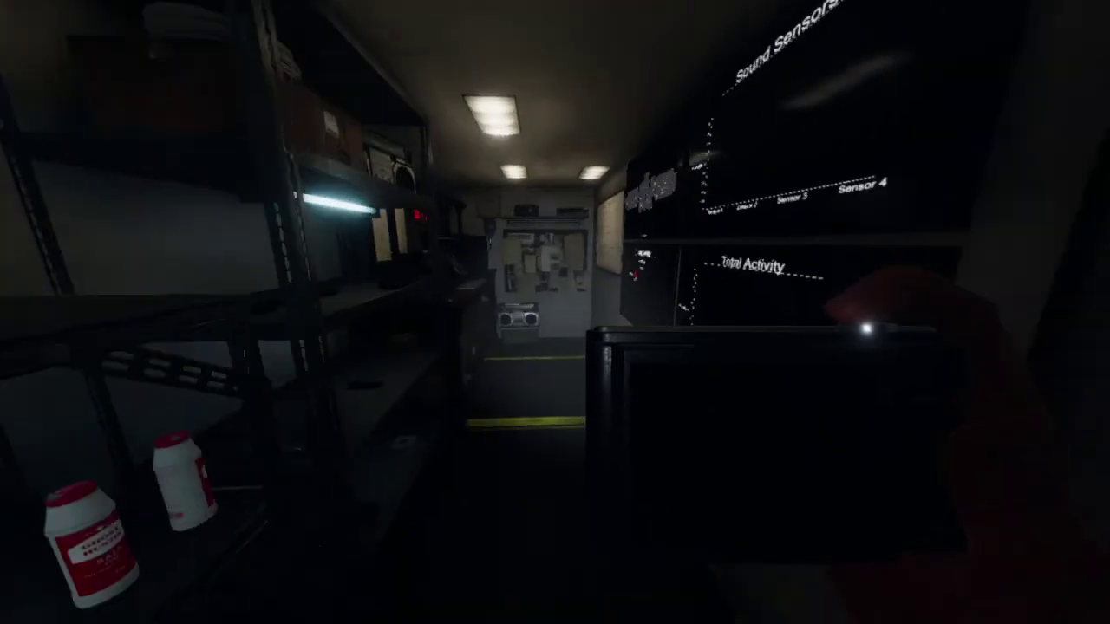
- Bring up the journal and view its Photos page
{"action": "key", "text": "j"}
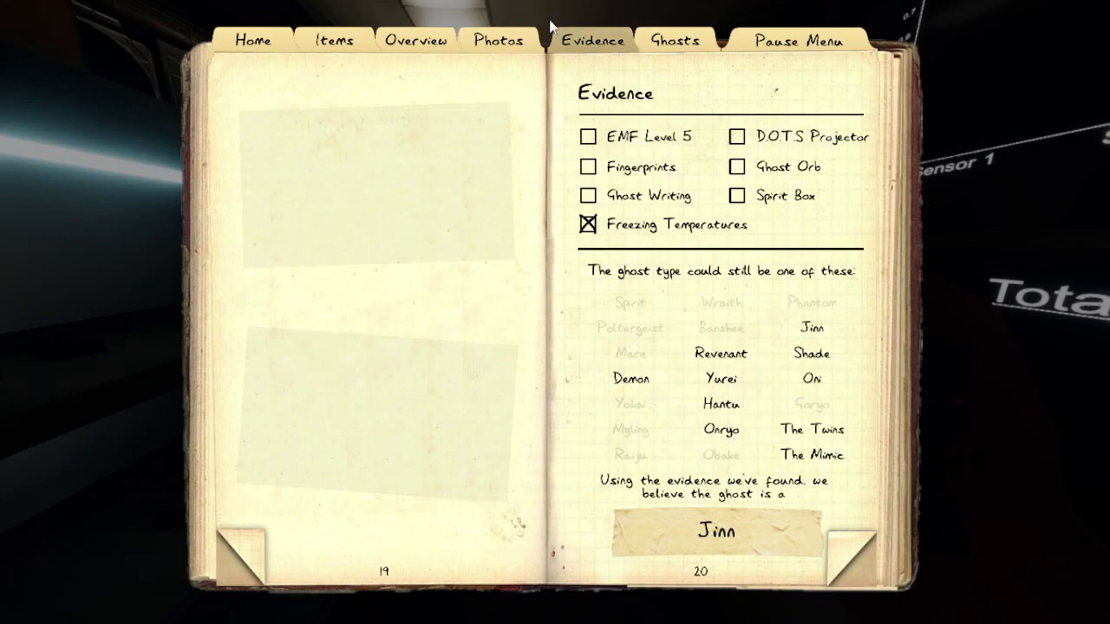
{"action": "left_click", "coordinate": [510, 49]}
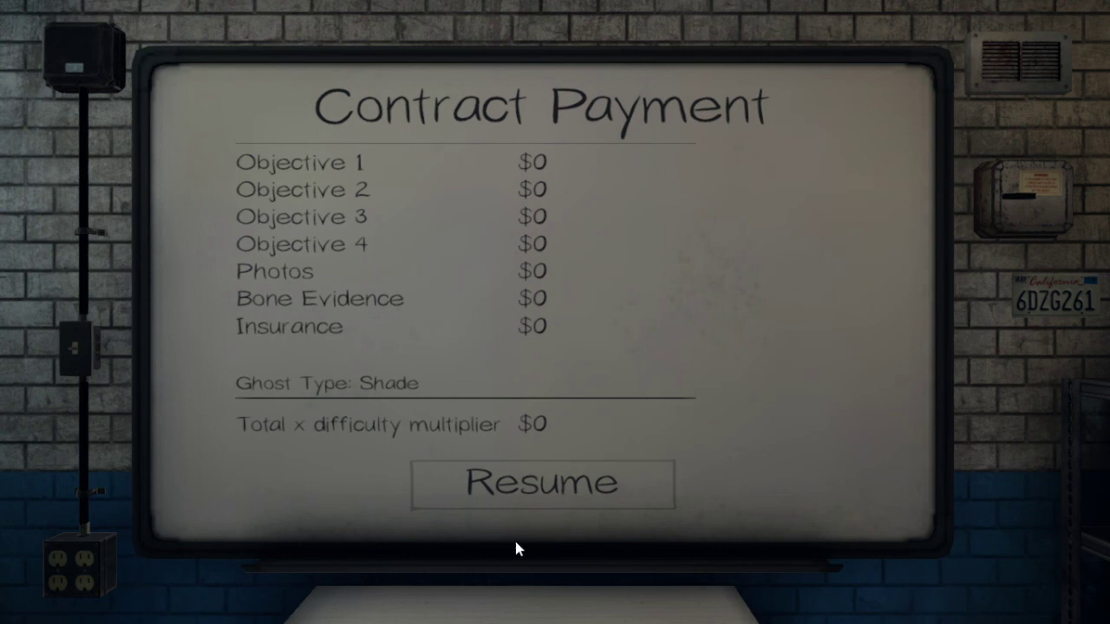
- Resume past the Contract Payment, Experience and Statistics boards to the Server Lobby
{"action": "left_click", "coordinate": [525, 507]}
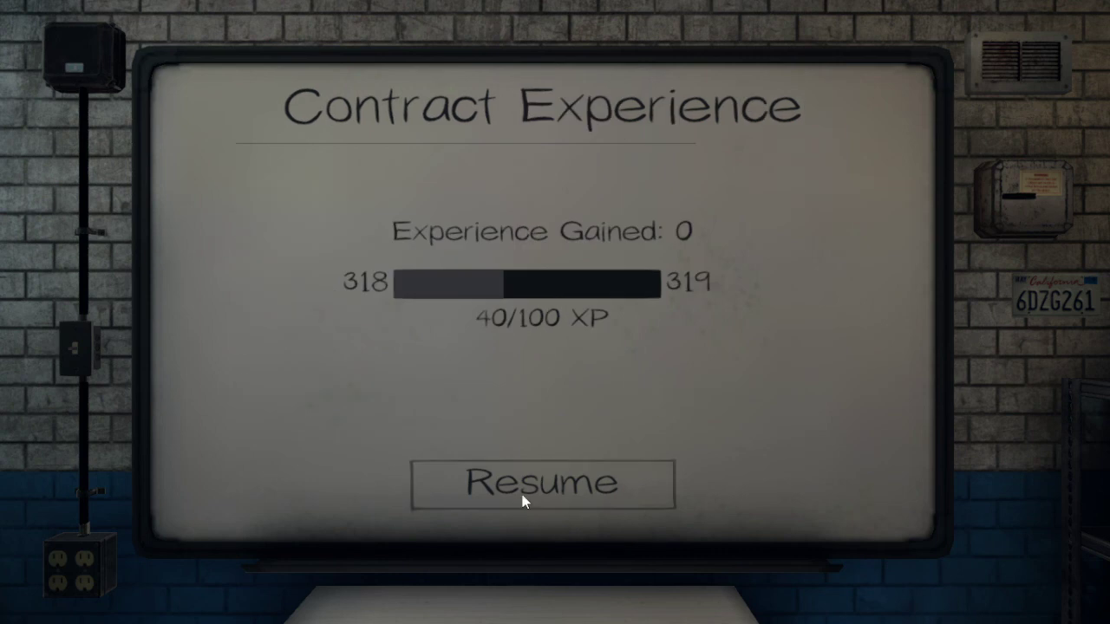
{"action": "left_click", "coordinate": [524, 496]}
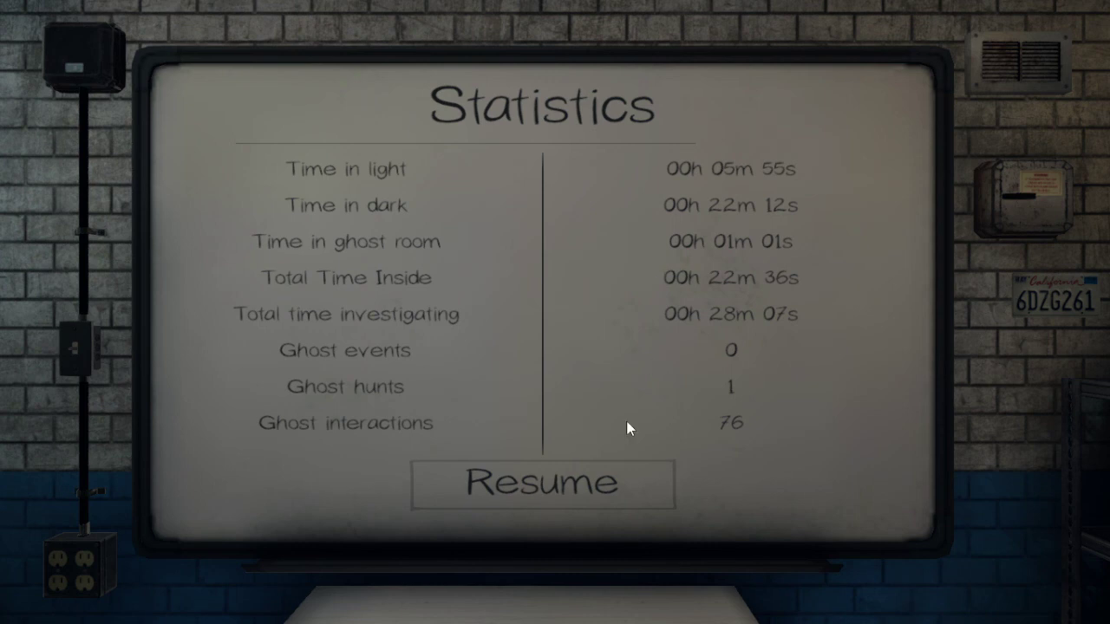
{"action": "left_click", "coordinate": [535, 475]}
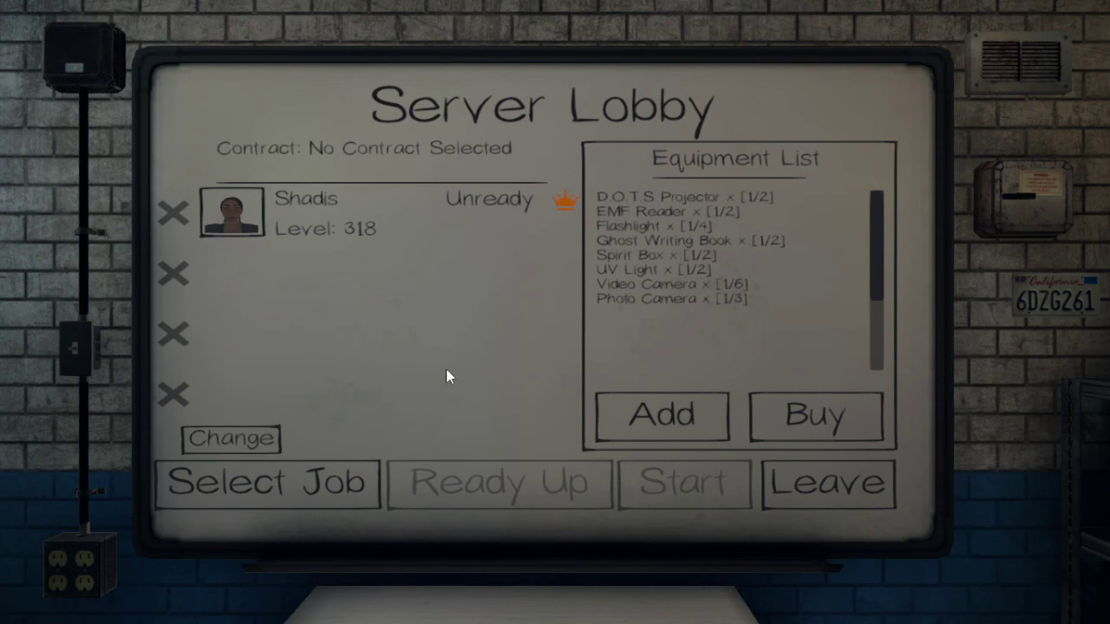